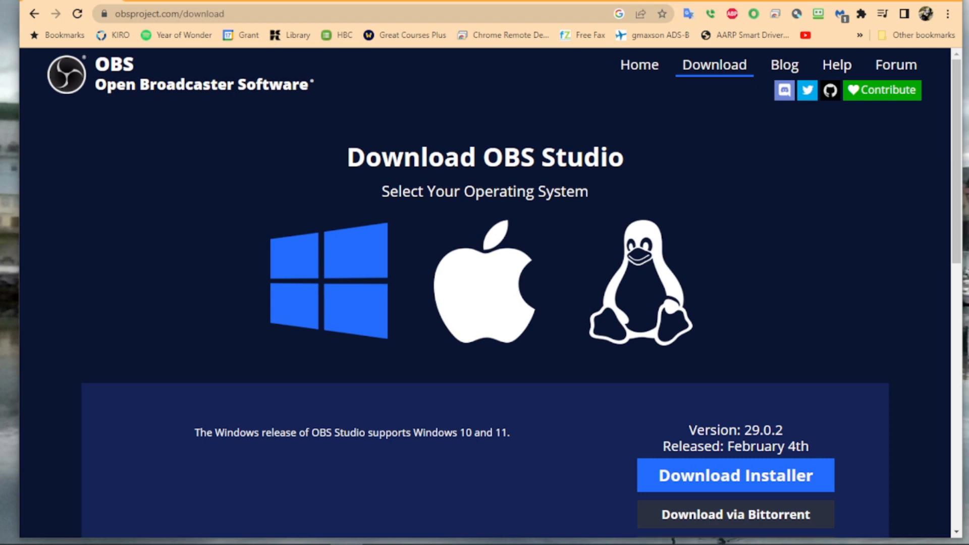
# Look at the OpenShot and HandBrake download pages
pyautogui.click(115, 0)
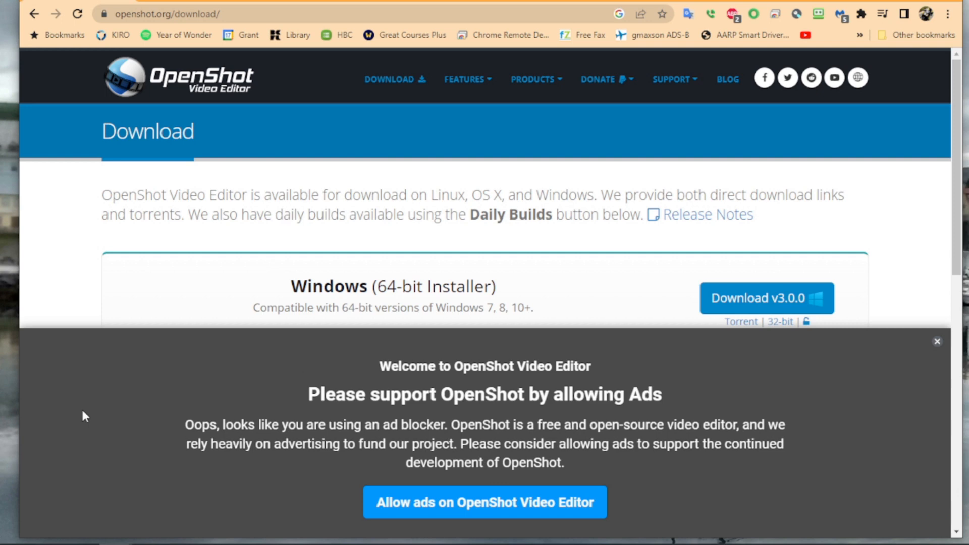
pyautogui.click(124, 1)
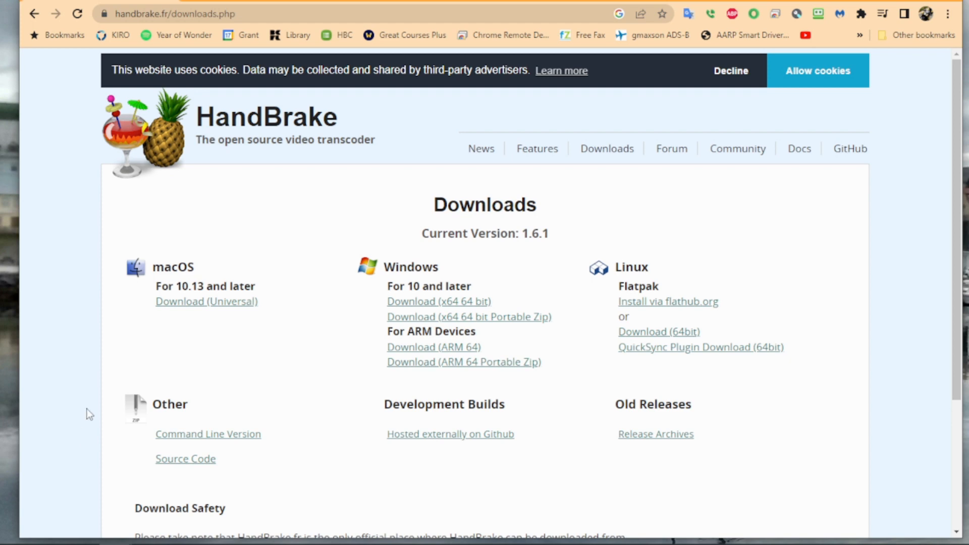
pyautogui.click(168, 1)
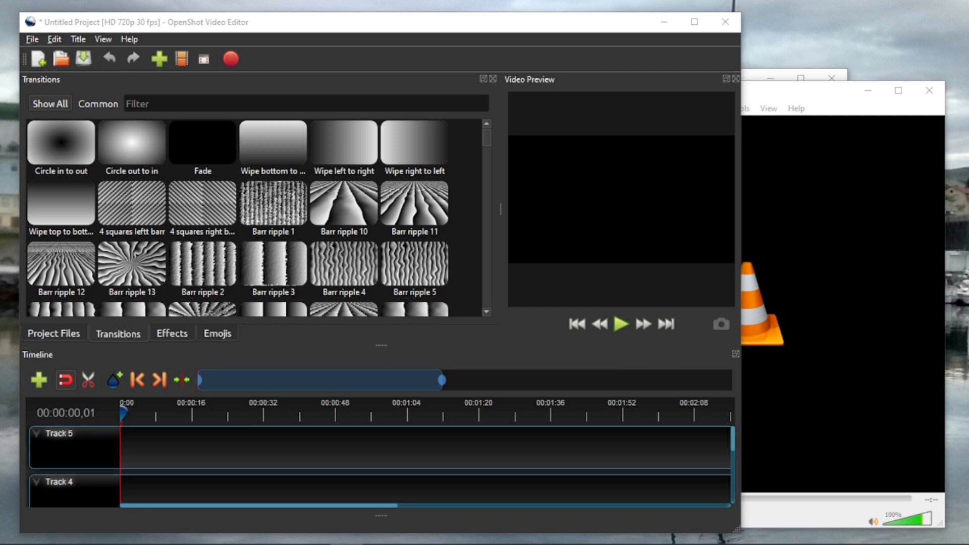
# Switch to OBS Studio and examine the Display Capture 2 source, audio mixer and recording controls of Scene 2
pyautogui.moveTo(868, 0); pyautogui.dragTo(789, 0)
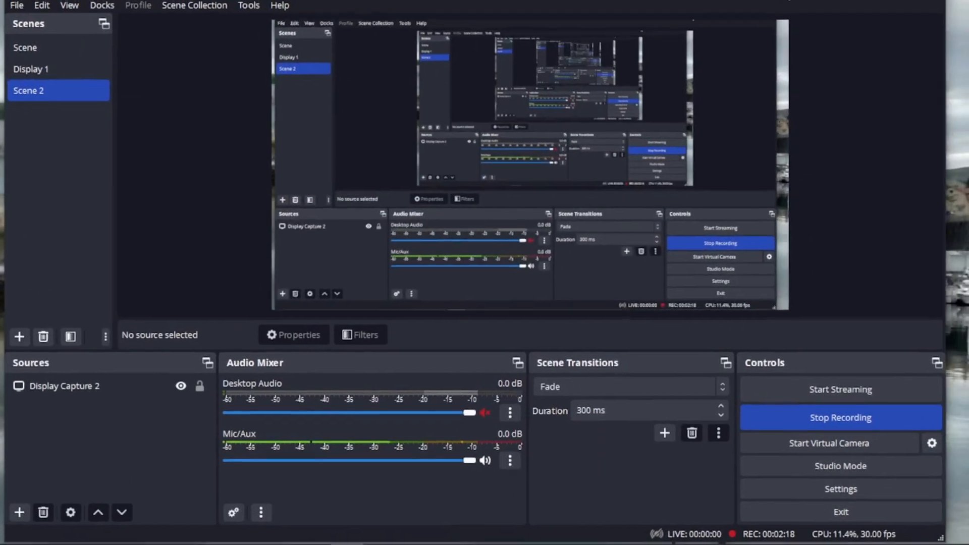
pyautogui.click(96, 389)
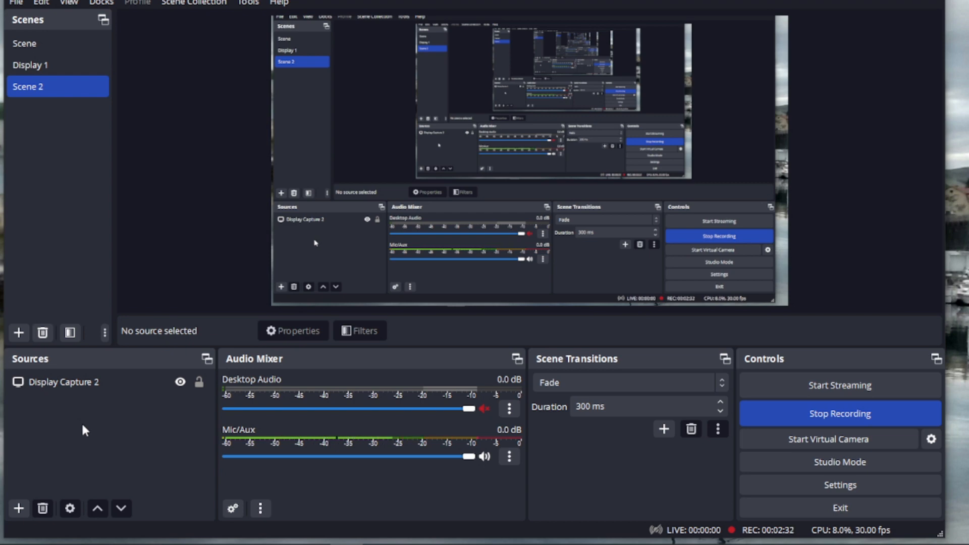
pyautogui.click(57, 383)
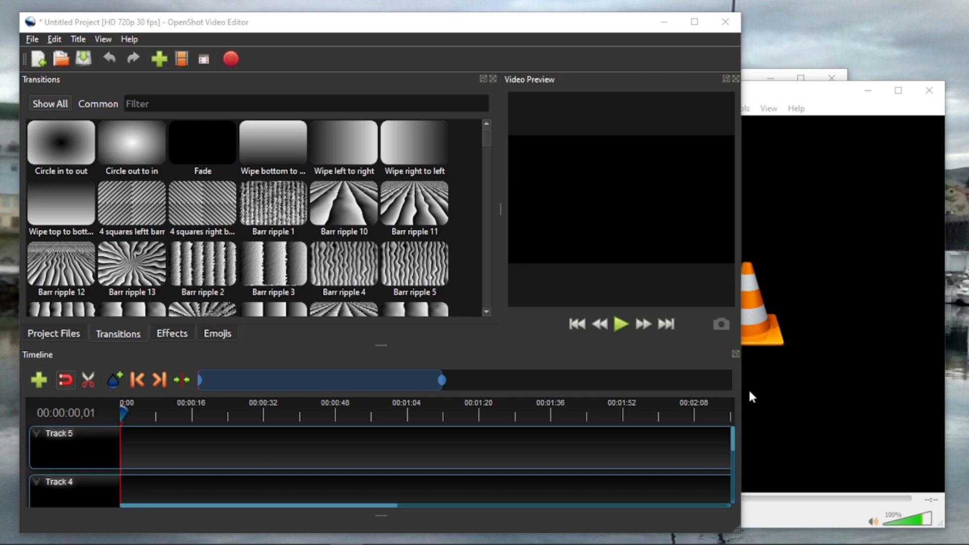
pyautogui.moveTo(506, 24); pyautogui.dragTo(523, 0)
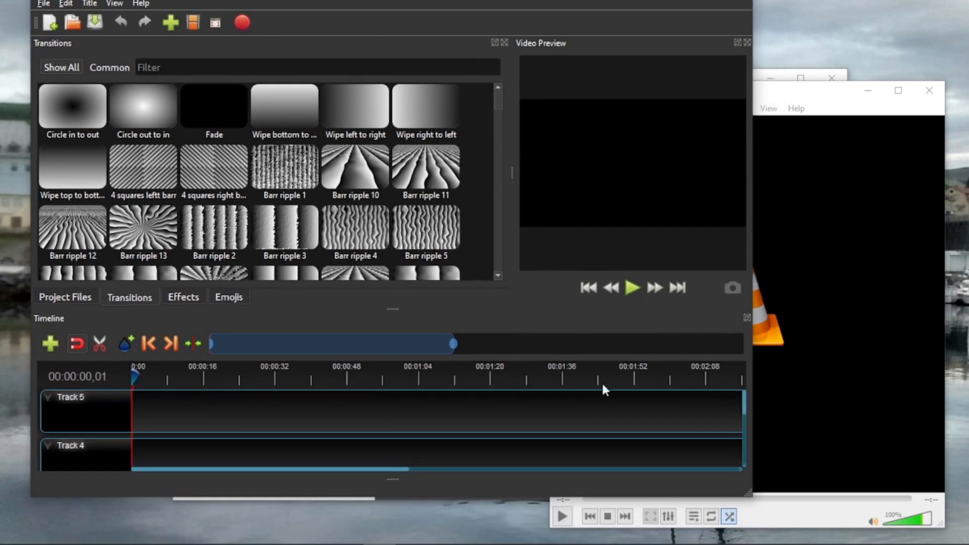
pyautogui.moveTo(756, 497); pyautogui.dragTo(941, 536)
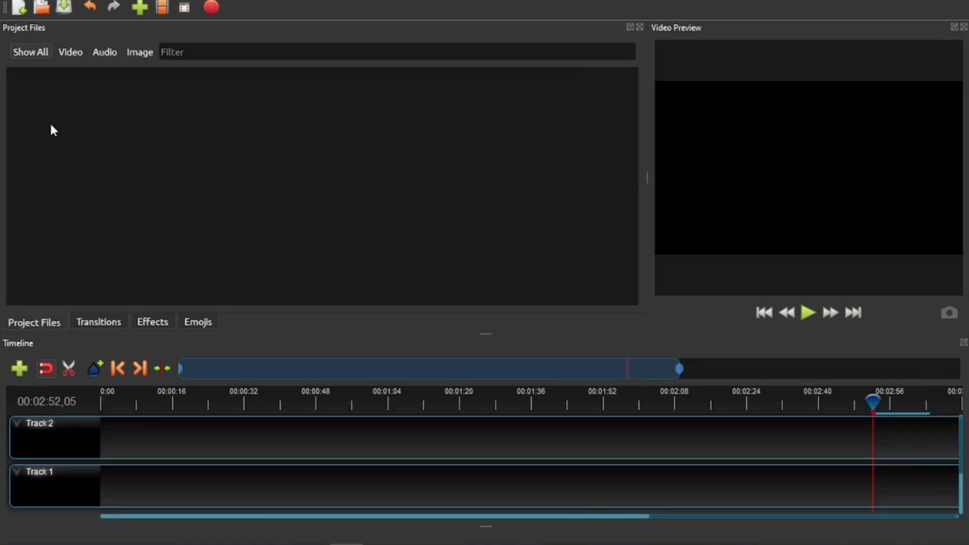
pyautogui.click(20, 1)
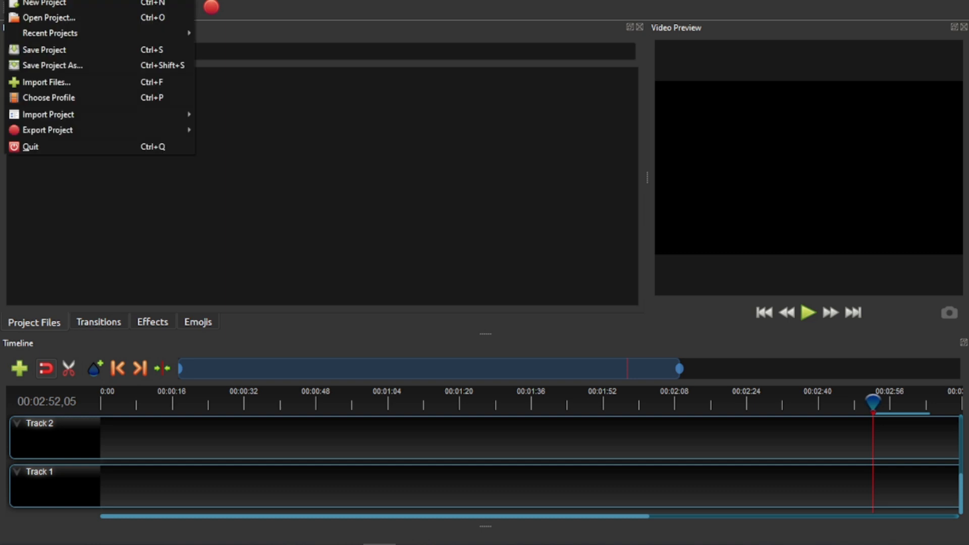
pyautogui.click(40, 85)
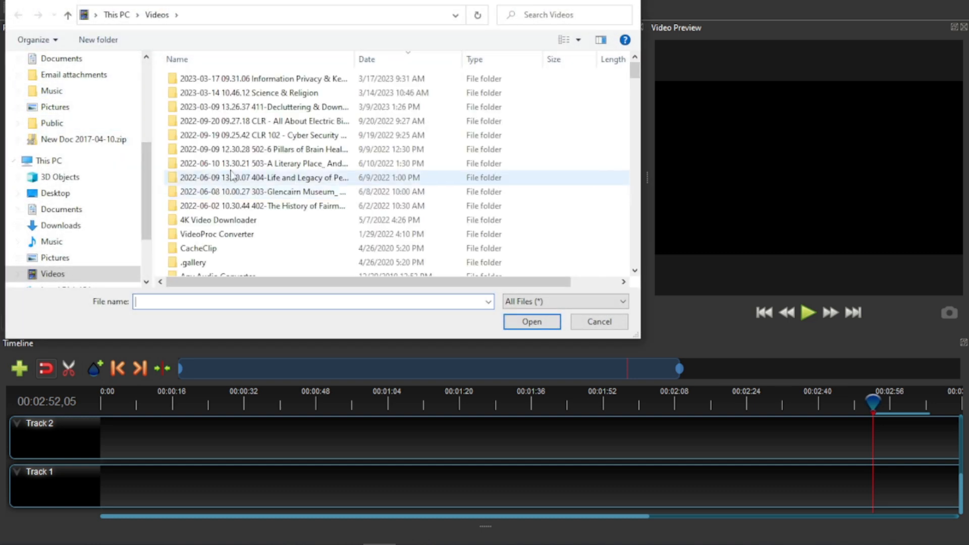
pyautogui.scroll(-2, 235, 175)
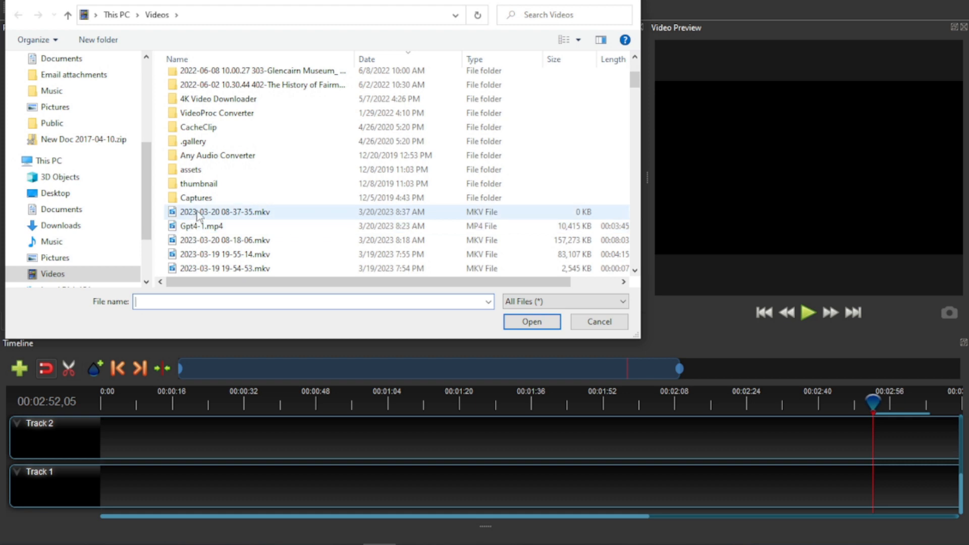
pyautogui.click(204, 214)
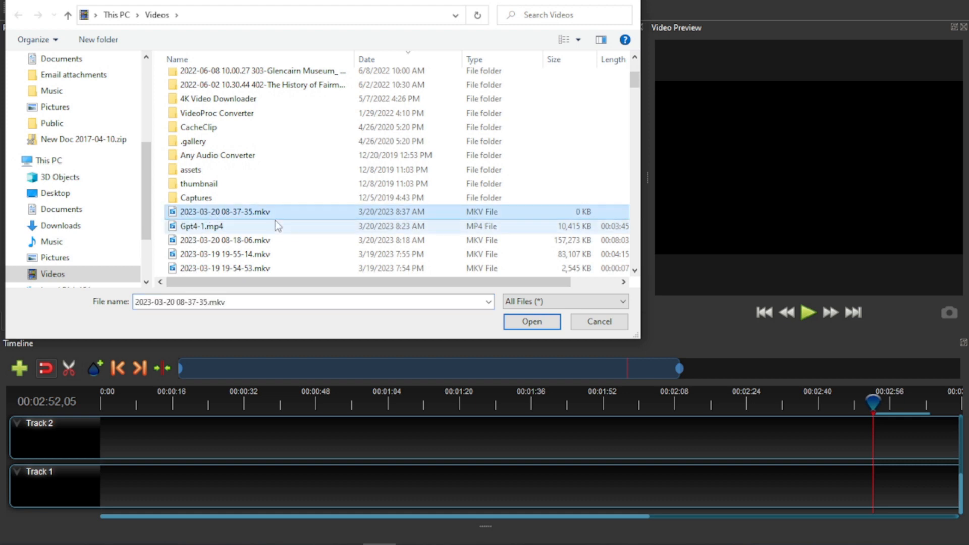
pyautogui.click(223, 239)
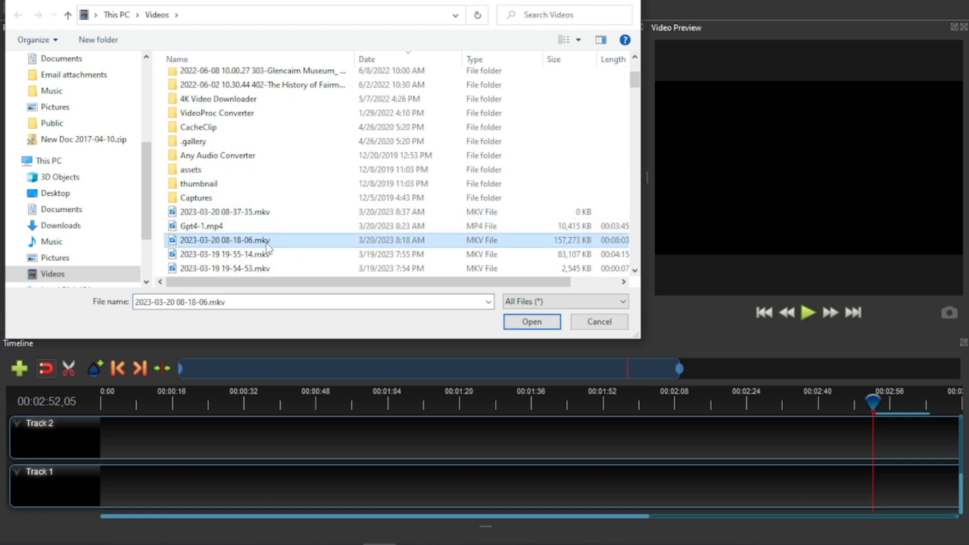
pyautogui.click(532, 321)
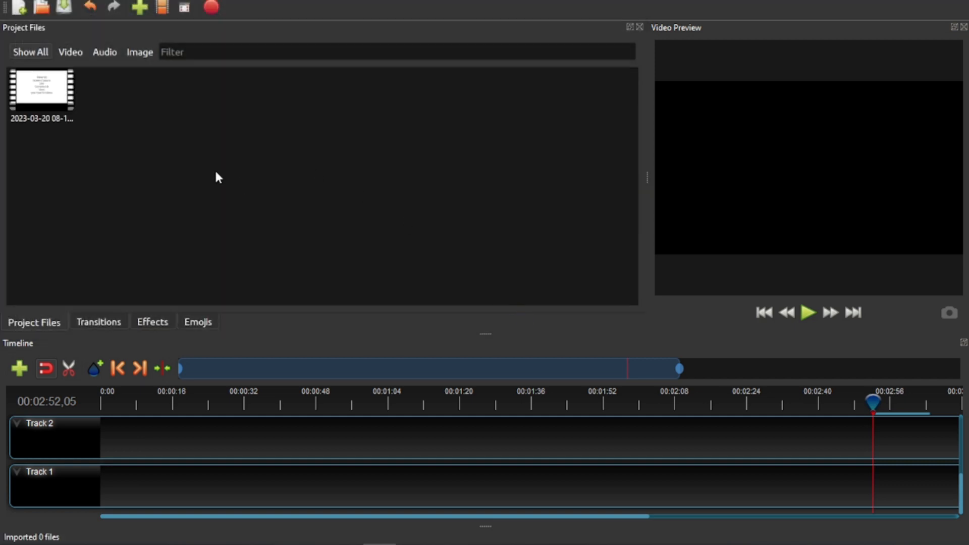
# Place the imported clip at the start of Track 1 and play it briefly from about 00:02:44
pyautogui.moveTo(43, 96); pyautogui.dragTo(106, 482)
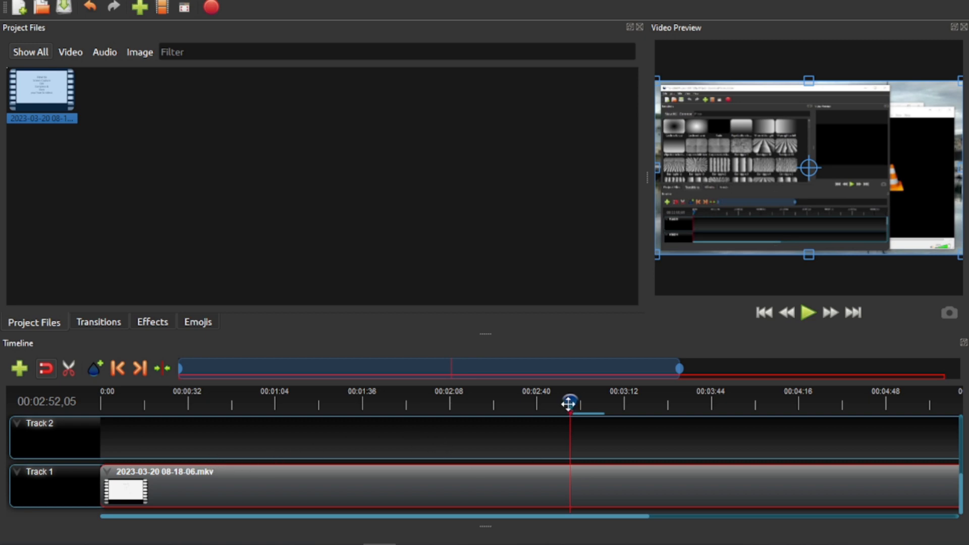
pyautogui.moveTo(570, 402); pyautogui.dragTo(549, 402)
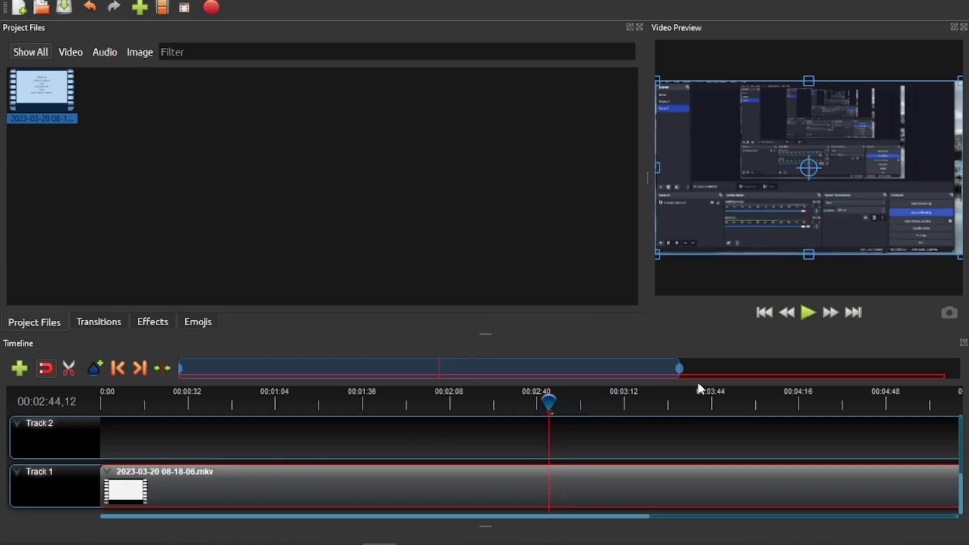
pyautogui.click(806, 314)
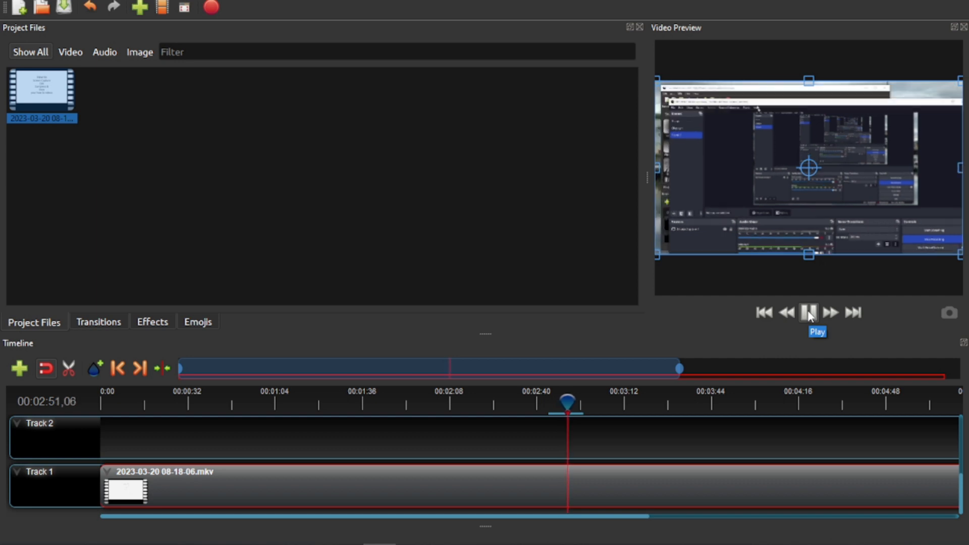
pyautogui.click(809, 314)
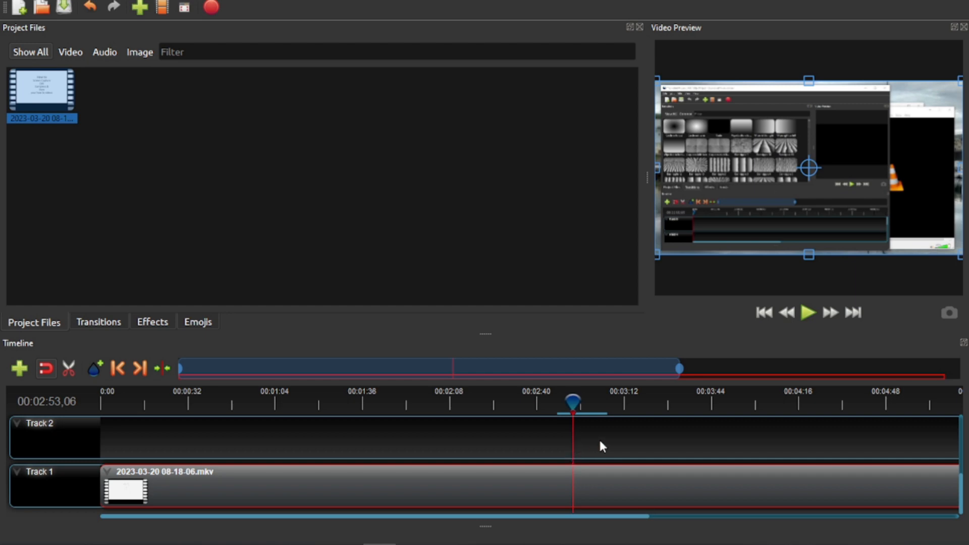
# Slice the Track 1 clip at the playhead at 00:02:53,06, keeping both sides
pyautogui.rightClick(571, 484)
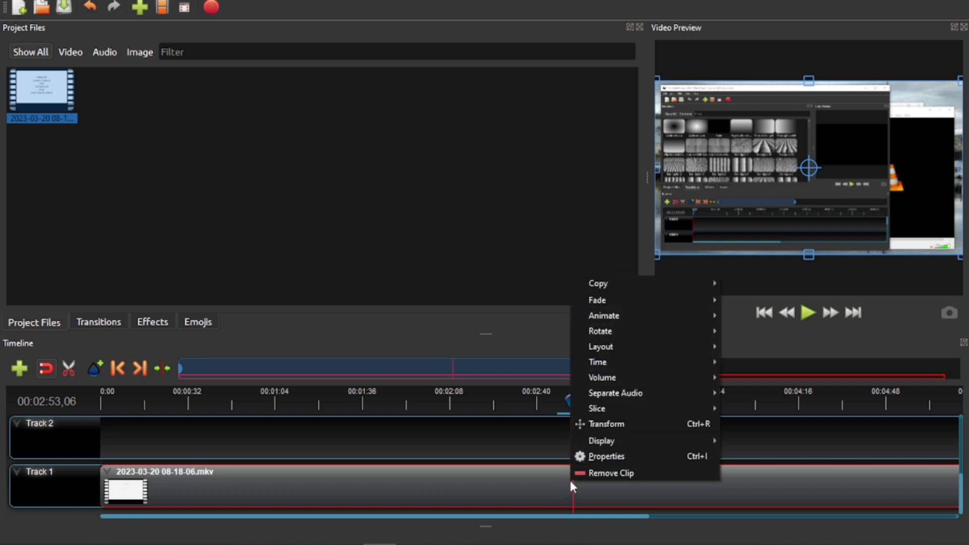
pyautogui.moveTo(598, 409)
pyautogui.click(764, 407)
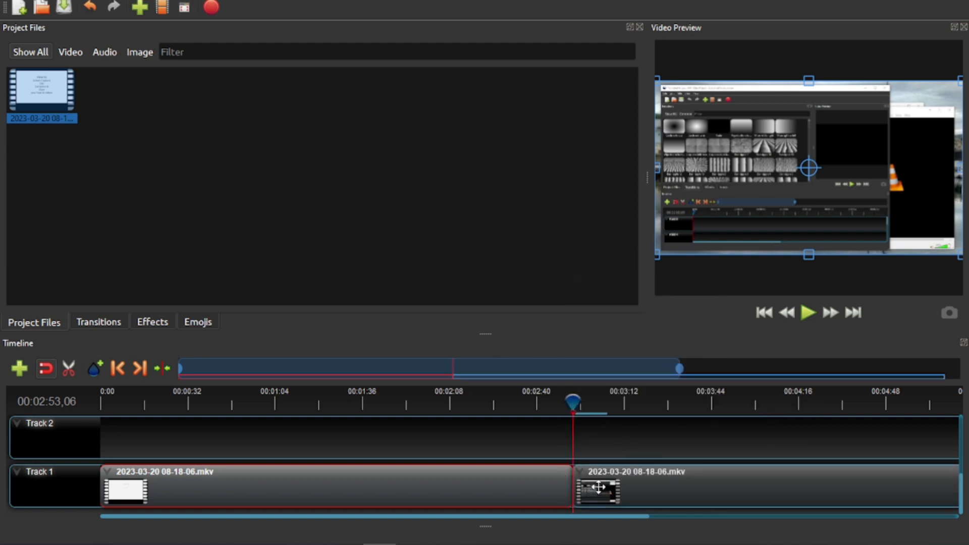
# Move the second piece of the clip away from the cut and back against the end of the first piece
pyautogui.moveTo(598, 487); pyautogui.dragTo(637, 480)
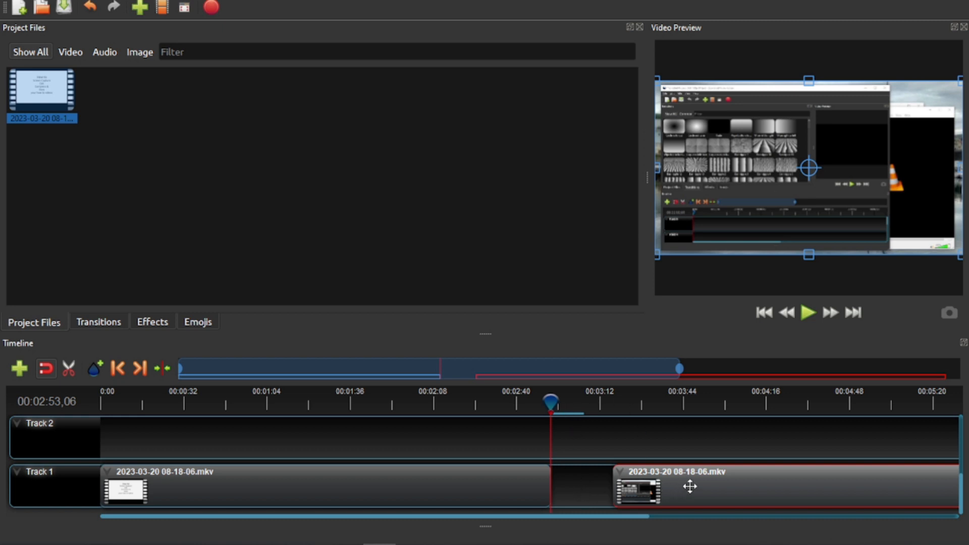
pyautogui.moveTo(688, 485); pyautogui.dragTo(624, 484)
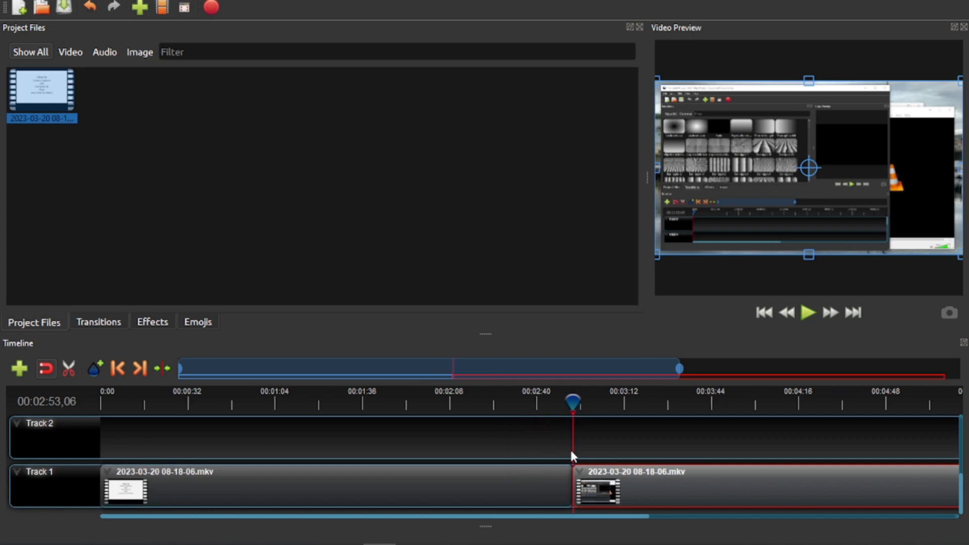
# Add a Fade transition at the start of the first clip on Track 1
pyautogui.click(100, 320)
pyautogui.moveTo(183, 84); pyautogui.dragTo(103, 490)
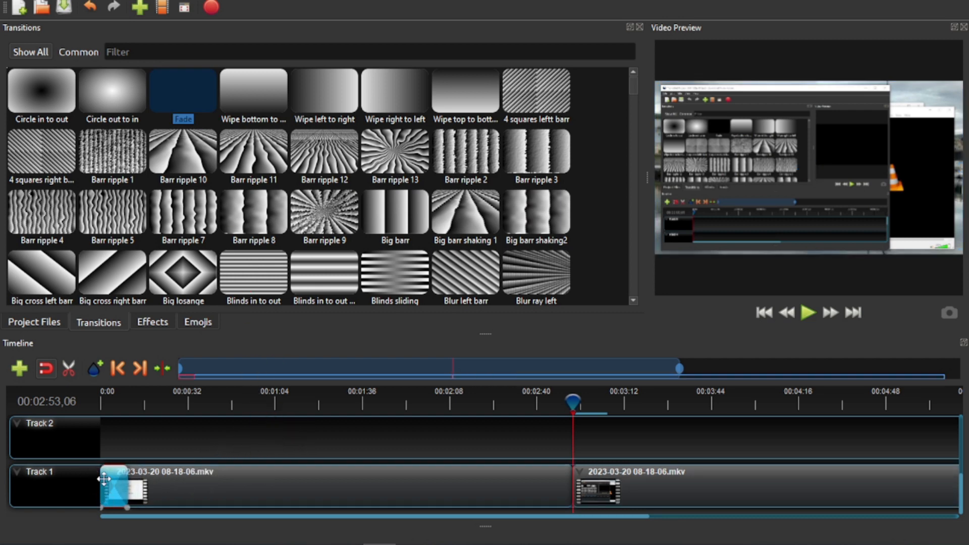
pyautogui.rightClick(436, 482)
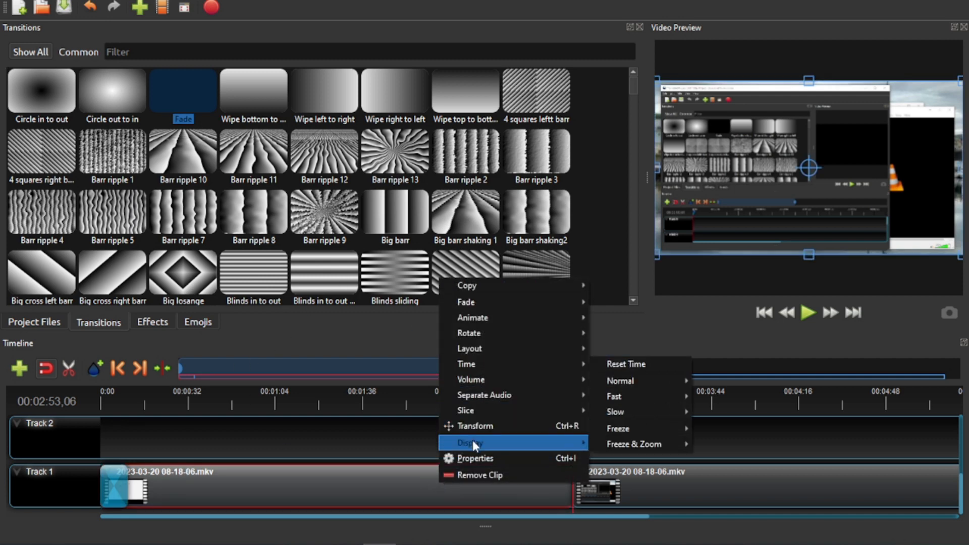
pyautogui.moveTo(472, 442)
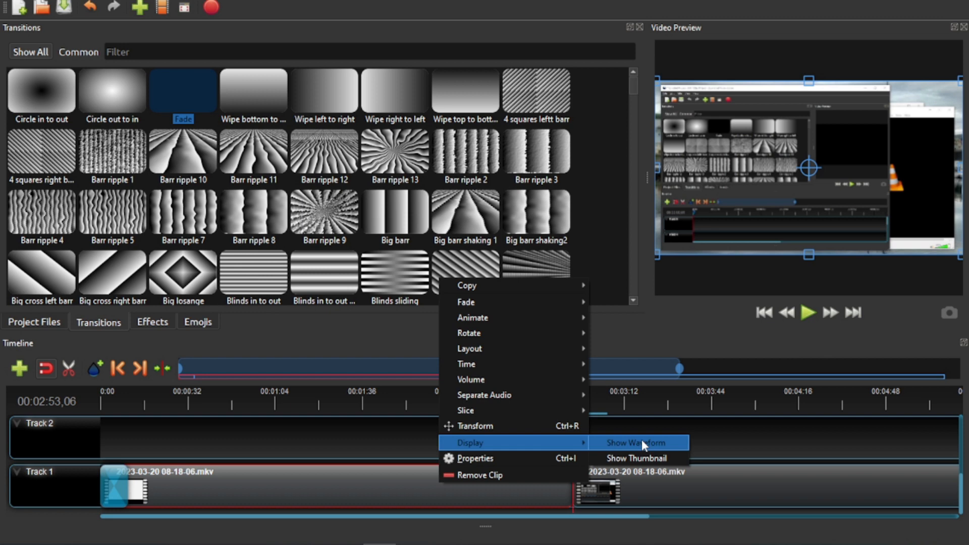
pyautogui.click(374, 437)
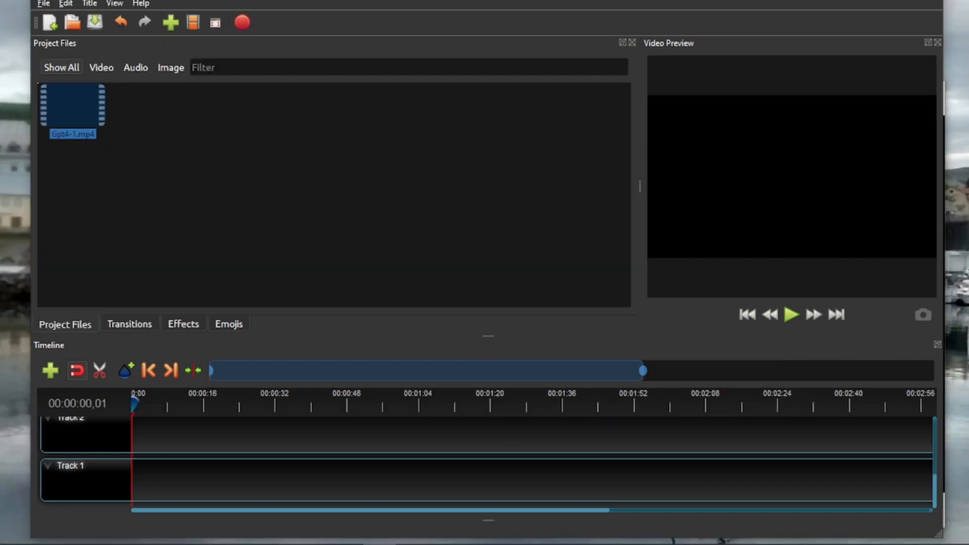
# Switch to HandBrake and open the single video file GPT4.mp4 as the source
pyautogui.moveTo(485, 0); pyautogui.dragTo(471, 0)
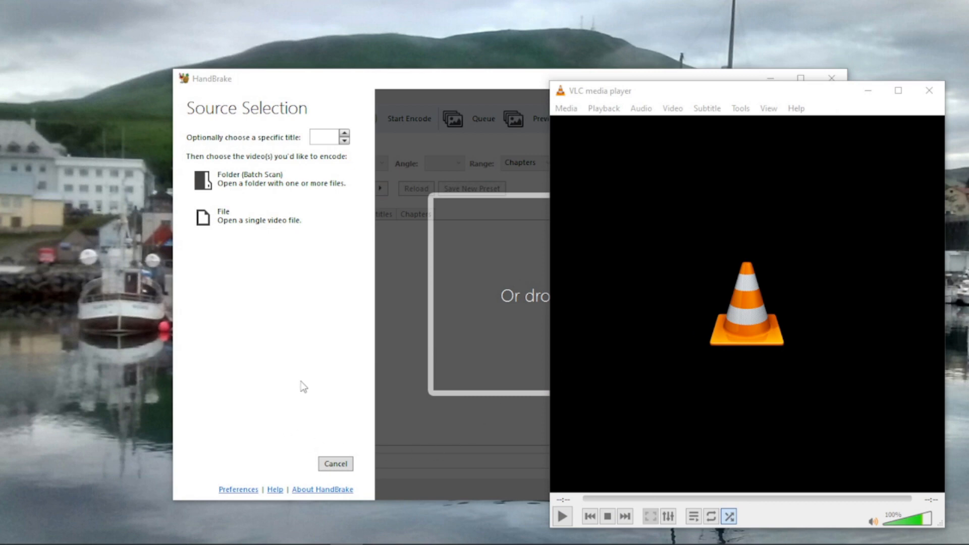
pyautogui.click(298, 310)
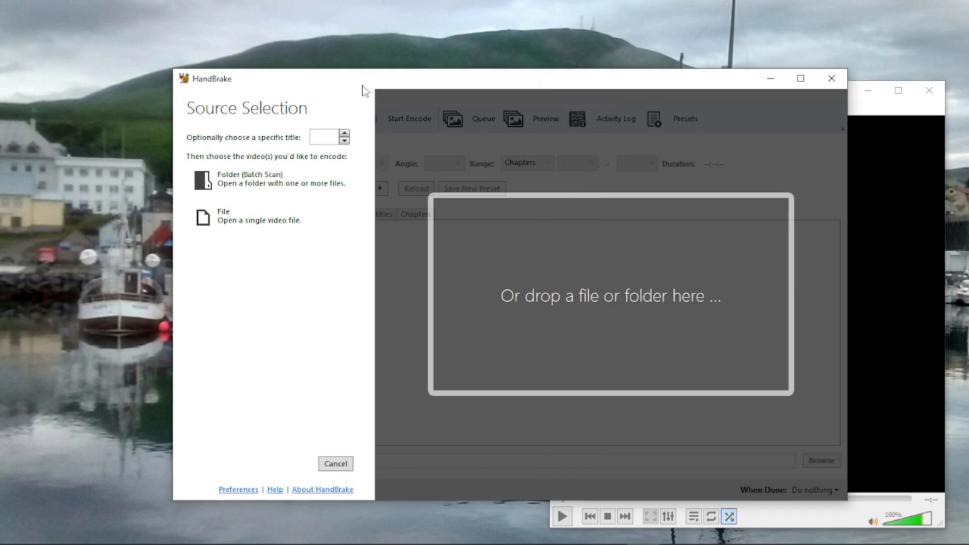
pyautogui.click(226, 217)
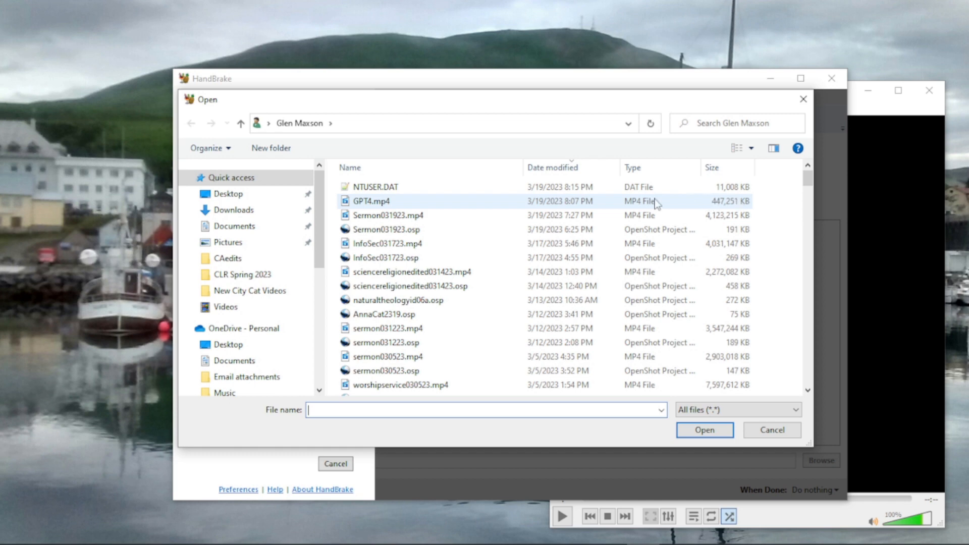
pyautogui.click(358, 202)
pyautogui.click(705, 431)
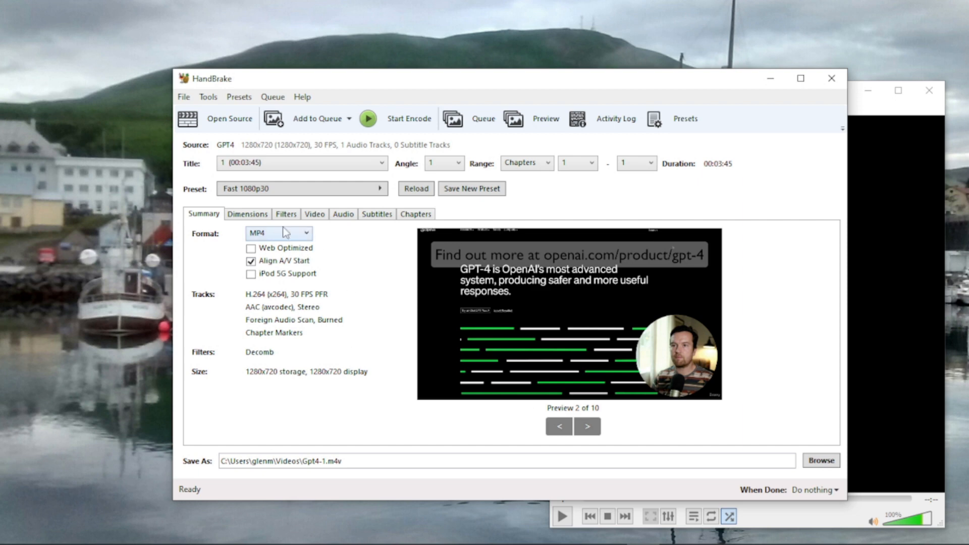
# Choose the Web preset Gmail Medium 5 Minutes 480p30 for the encode
pyautogui.click(377, 189)
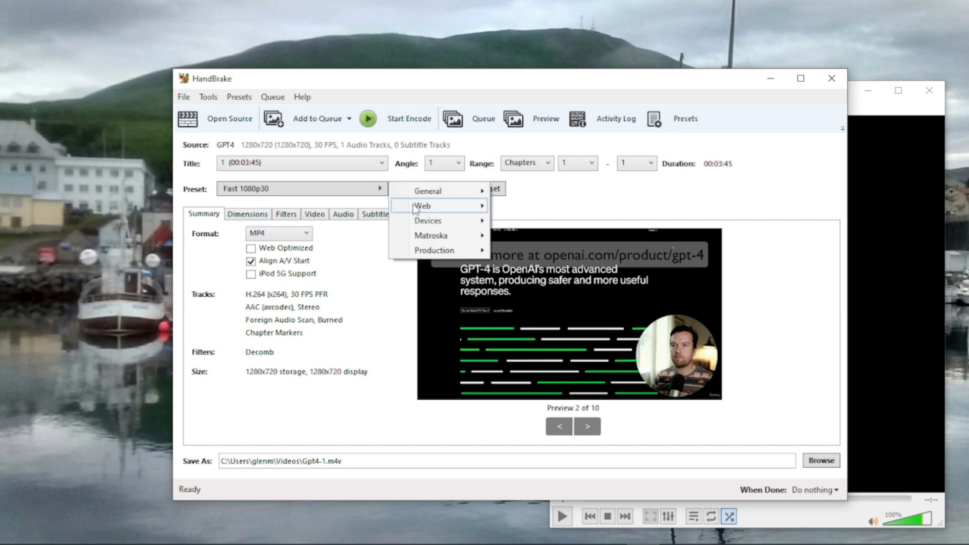
pyautogui.moveTo(414, 209)
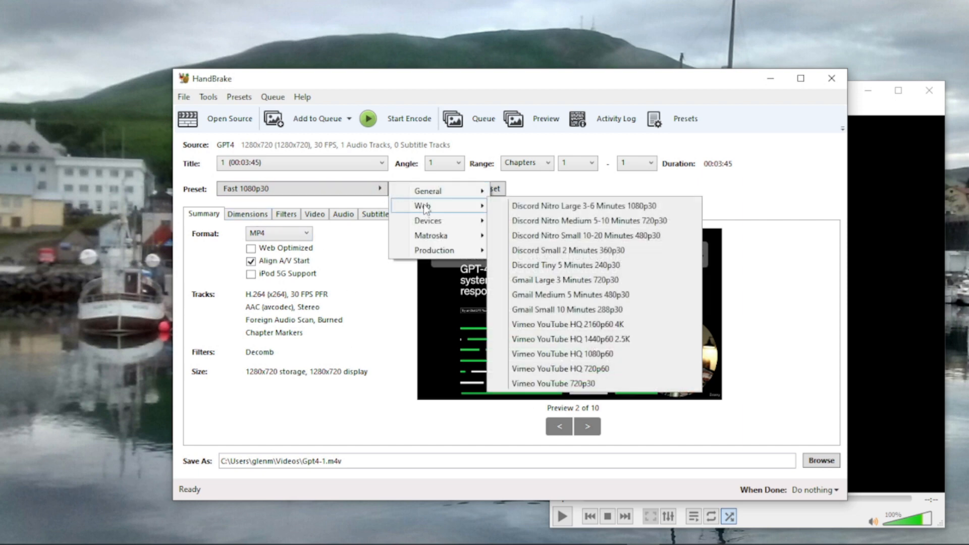
pyautogui.click(542, 298)
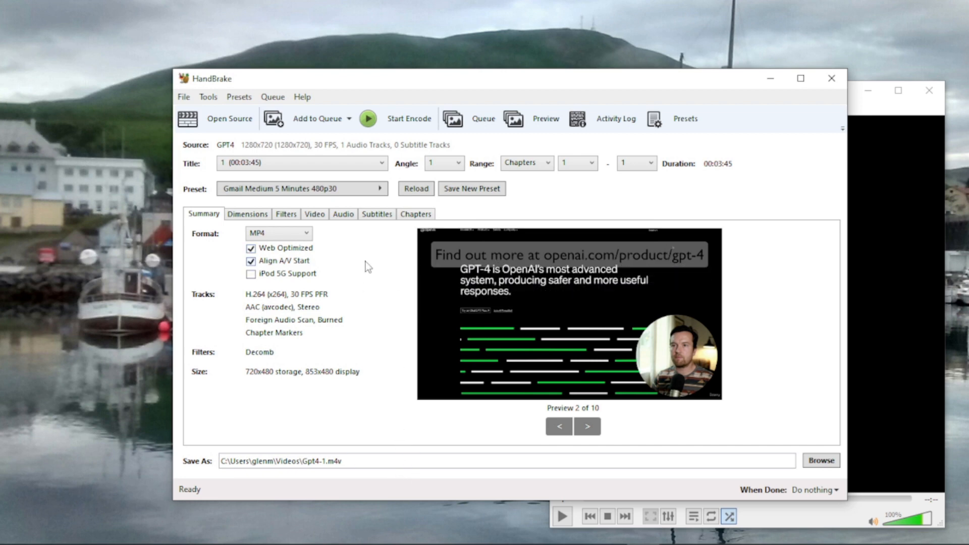
# Change the output file's extension to make it Gpt4-1.mp4 and start the encode, overwriting the existing file
pyautogui.click(338, 464)
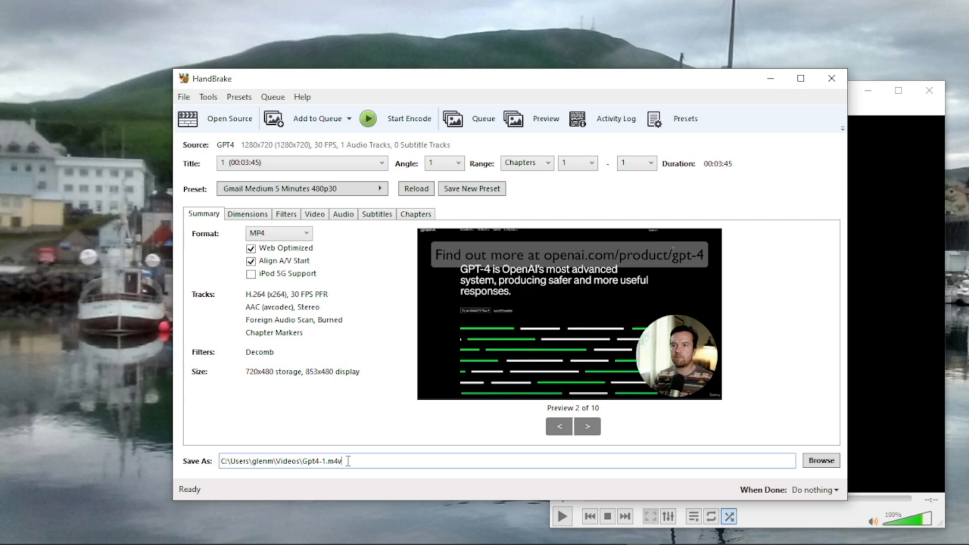
pyautogui.press('BackSpace')
pyautogui.press('BackSpace')
pyautogui.write('p4')
pyautogui.click(406, 122)
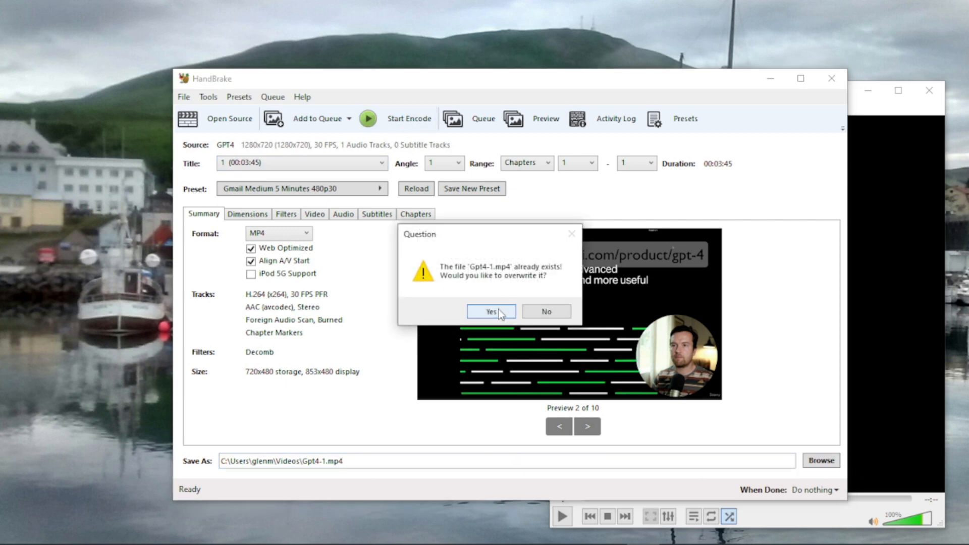
pyautogui.click(491, 311)
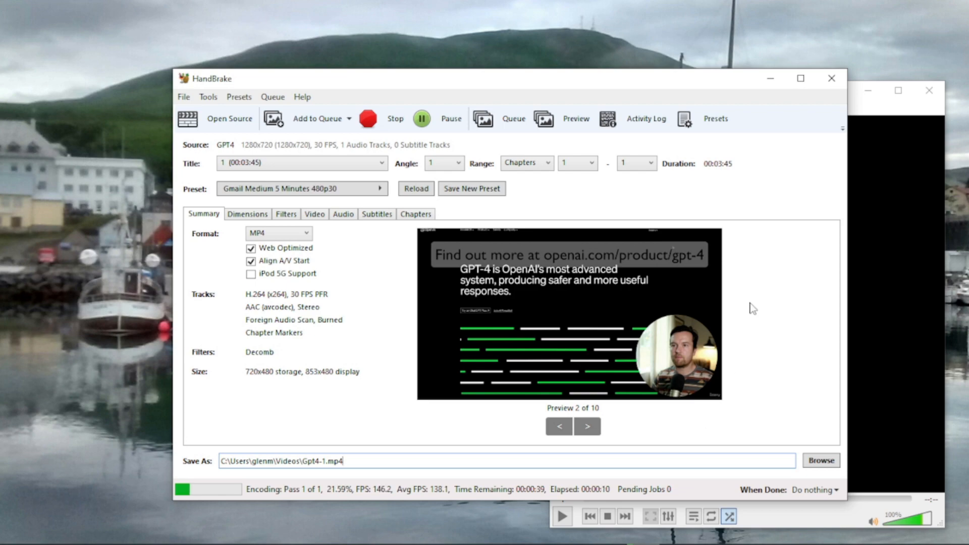
# Close HandBrake once the encode is done and switch to VLC media player, moving its window up across the desktop
pyautogui.moveTo(692, 80); pyautogui.dragTo(531, 0)
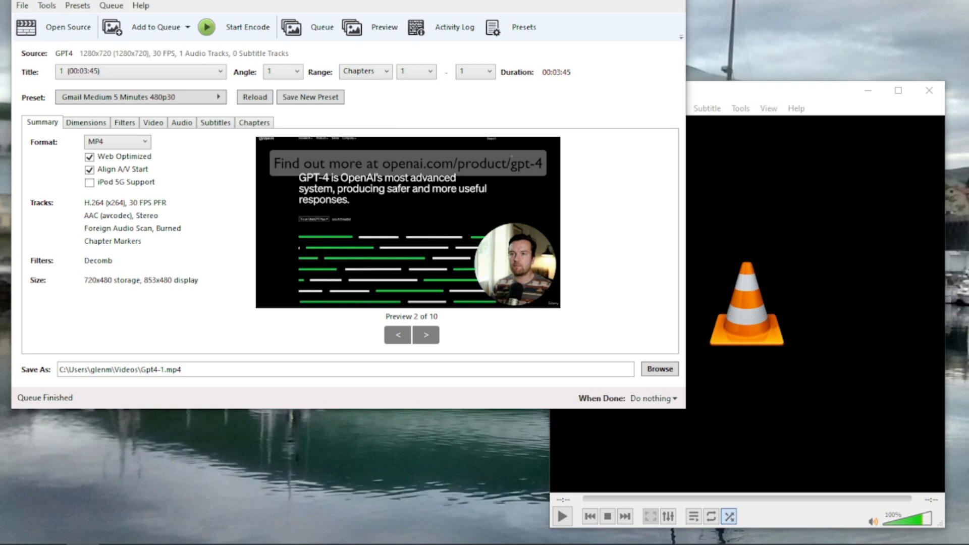
pyautogui.moveTo(482, 543); pyautogui.dragTo(485, 2)
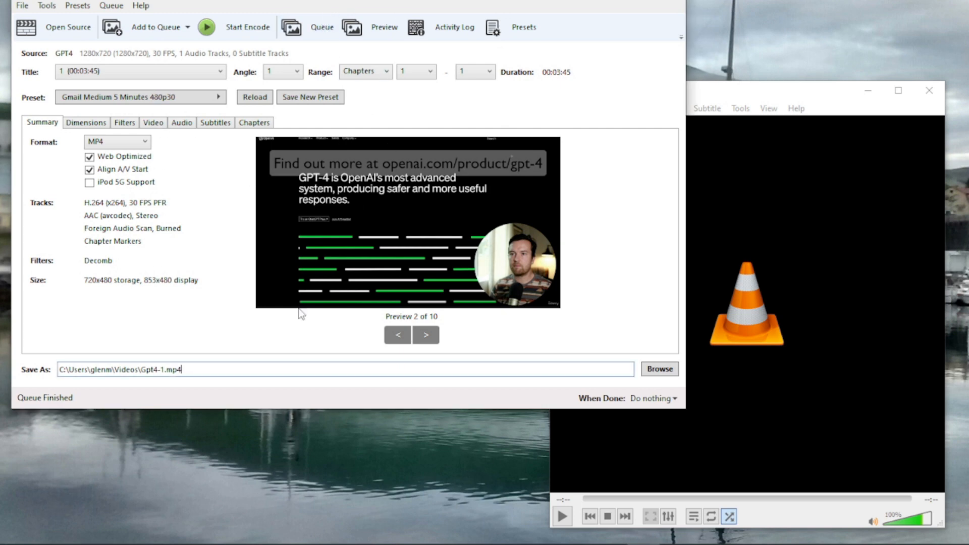
pyautogui.click(669, 1)
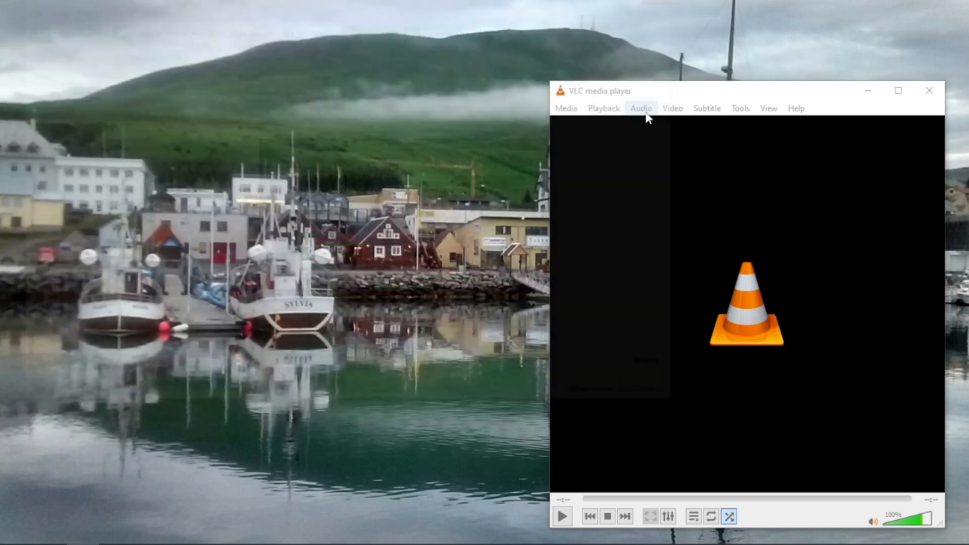
pyautogui.moveTo(822, 96); pyautogui.dragTo(383, 11)
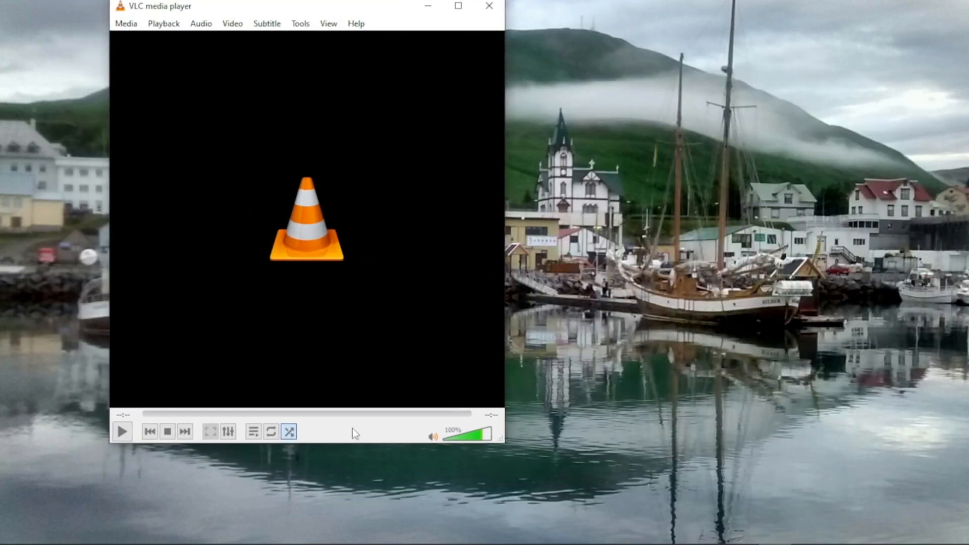
# Open the original video GPT4.mp4 for playback, pause it at about 00:04 and shift the player window fully into view
pyautogui.click(129, 26)
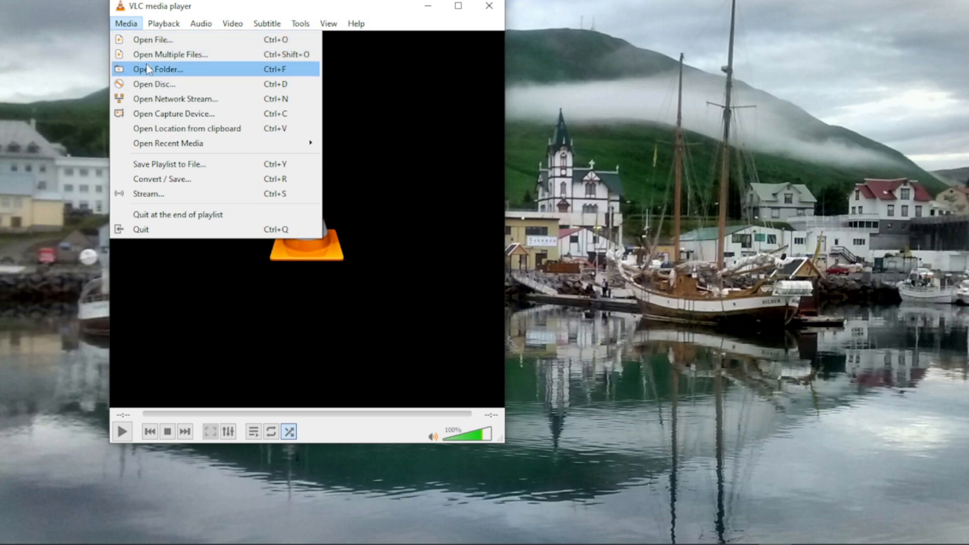
pyautogui.click(143, 40)
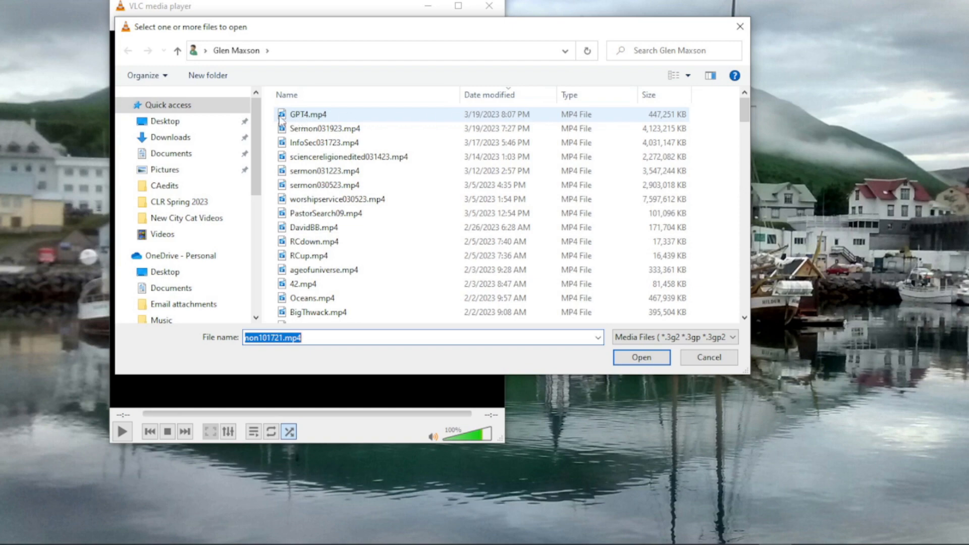
pyautogui.click(297, 115)
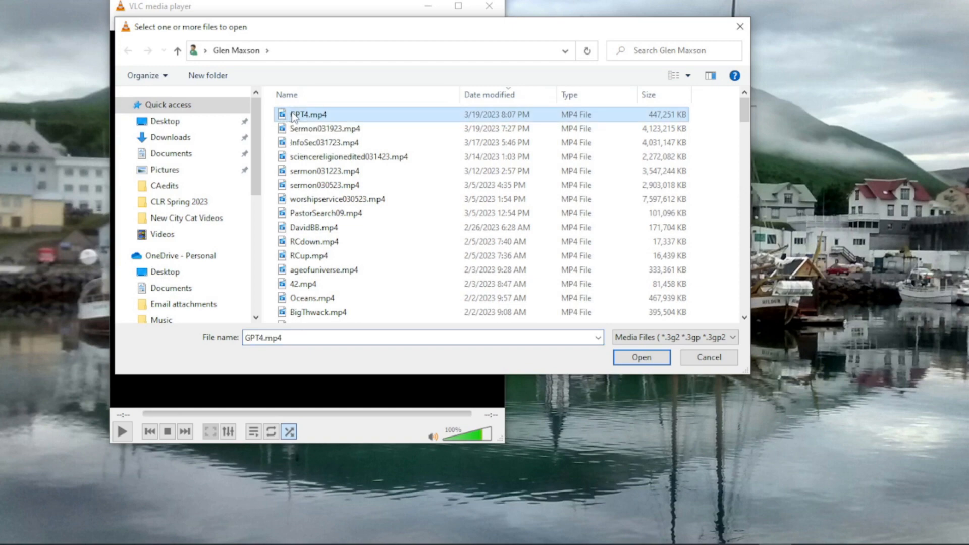
pyautogui.click(641, 357)
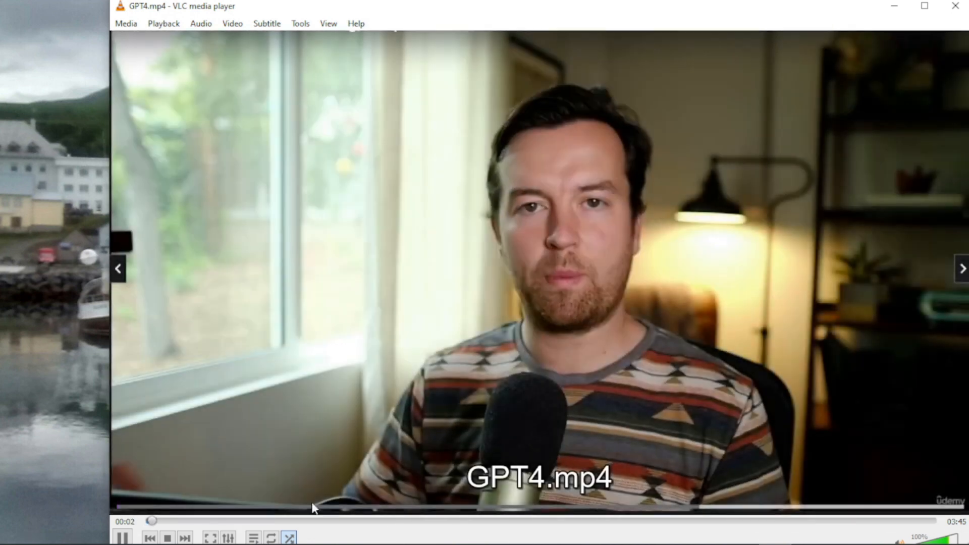
pyautogui.click(123, 538)
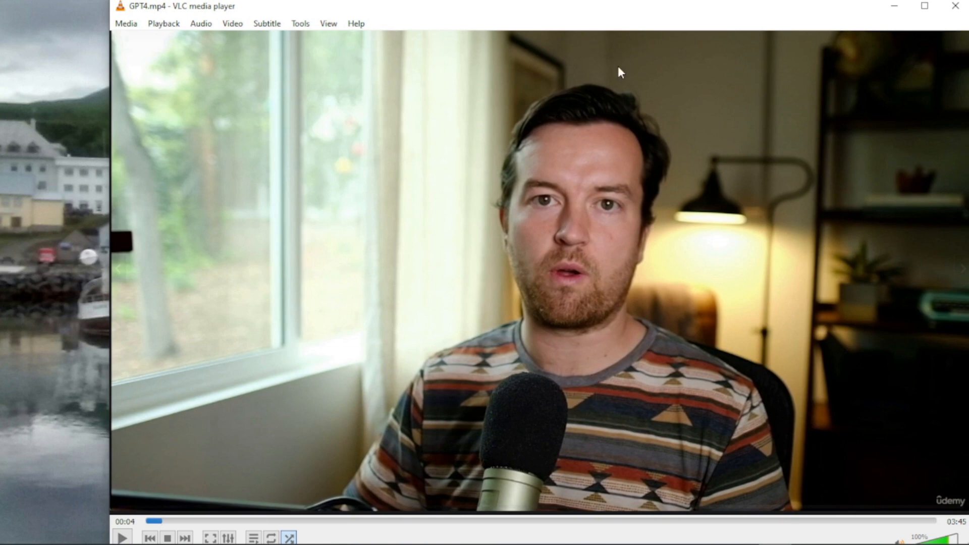
pyautogui.moveTo(542, 18); pyautogui.dragTo(508, 14)
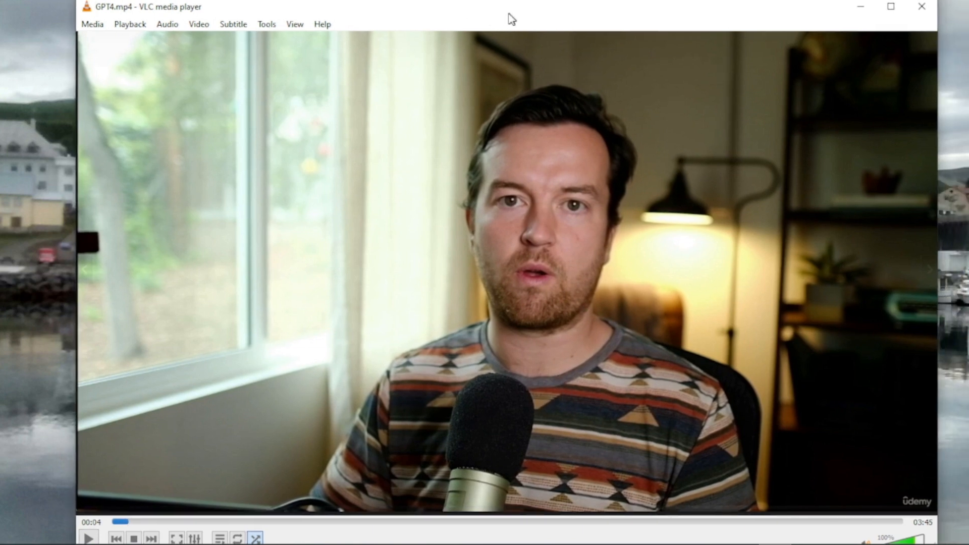